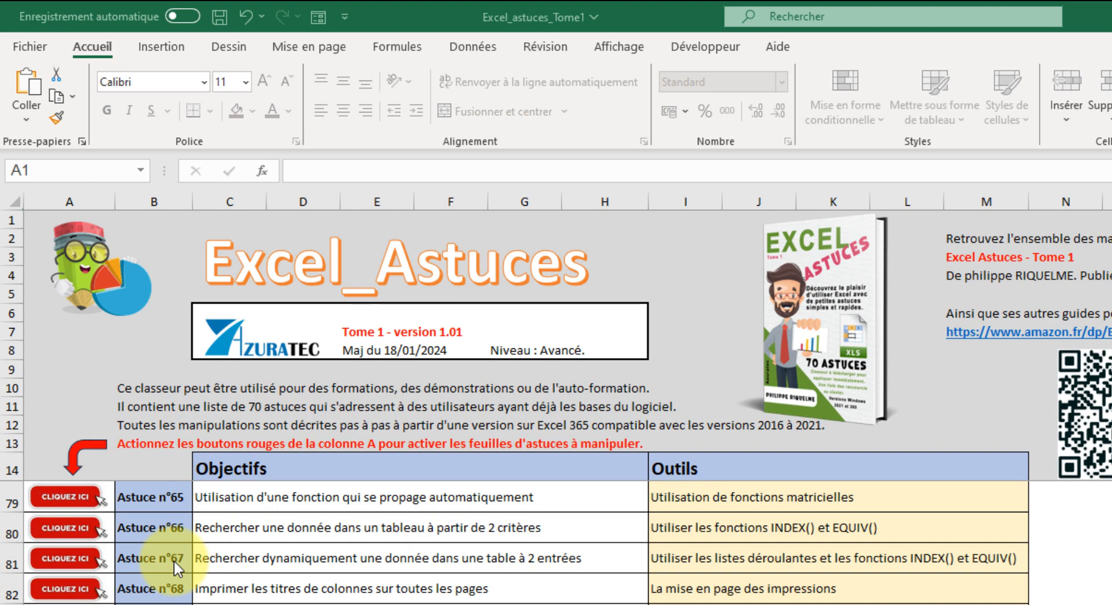
Step: Open the exercise sheet for Astuce n°67 and set Mois in the example result block to Janvier
click(91, 555)
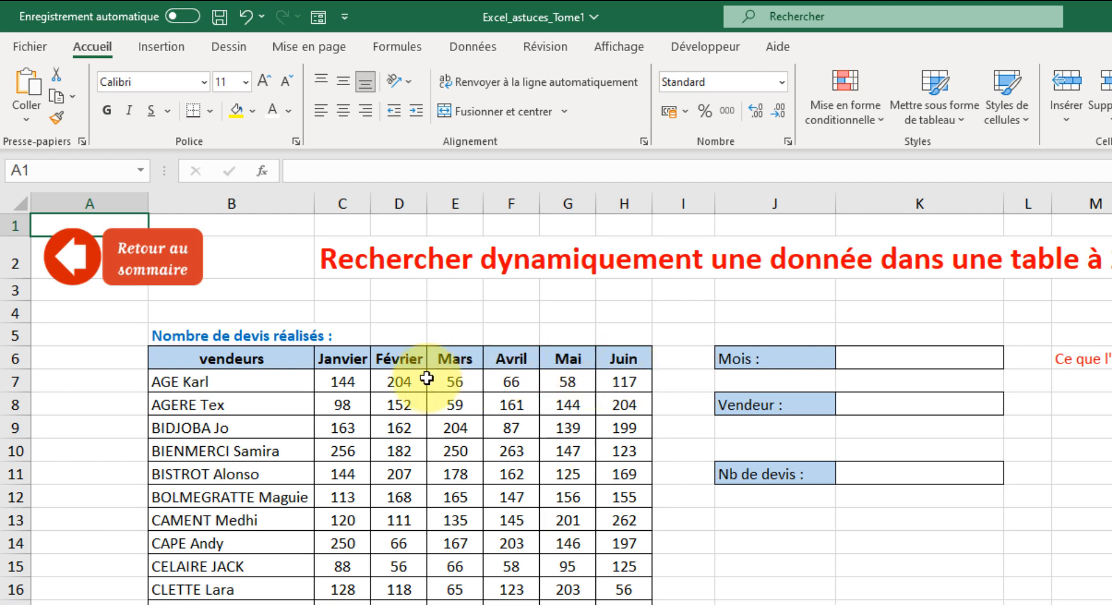
click(887, 357)
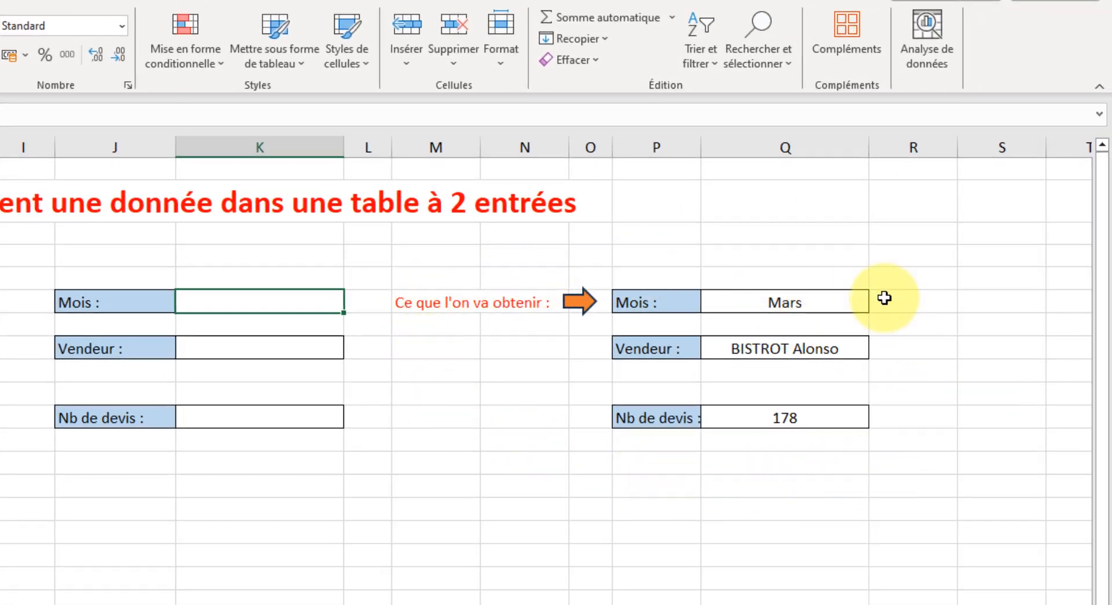
click(776, 302)
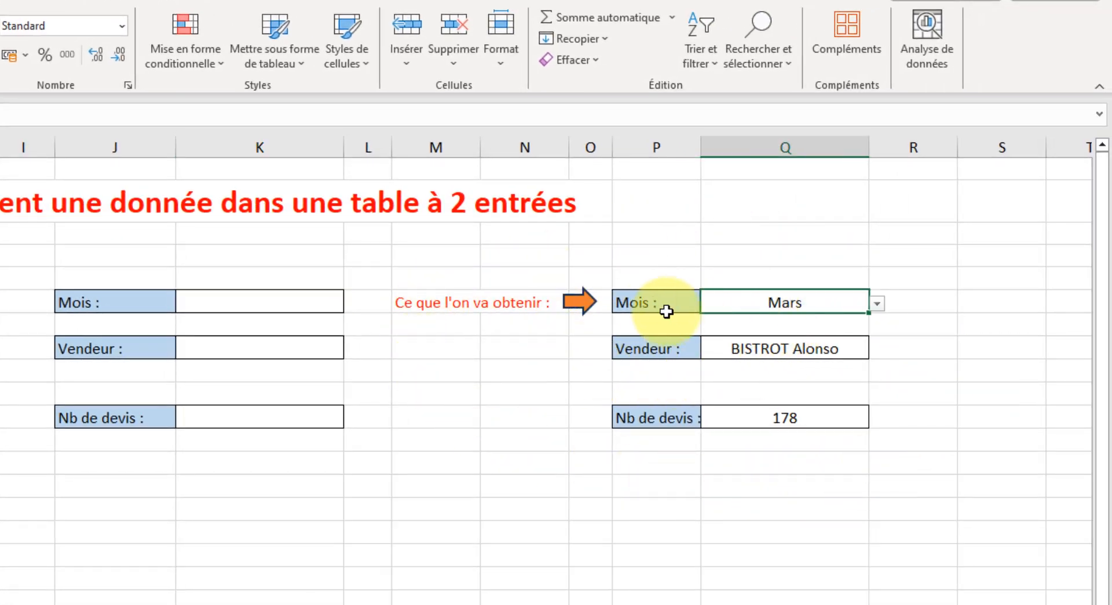
click(876, 303)
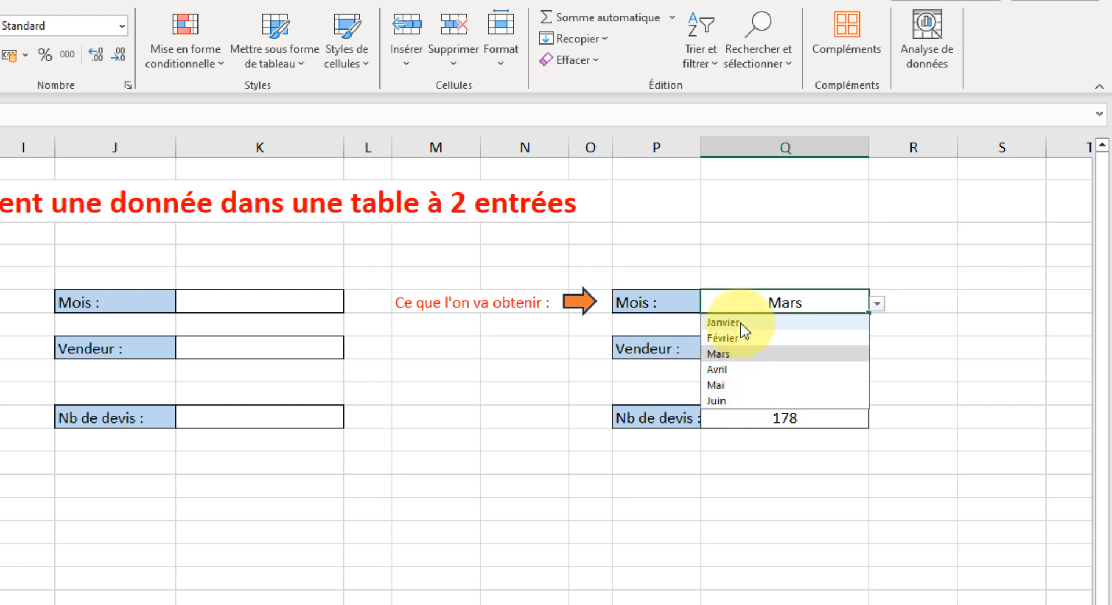
click(722, 323)
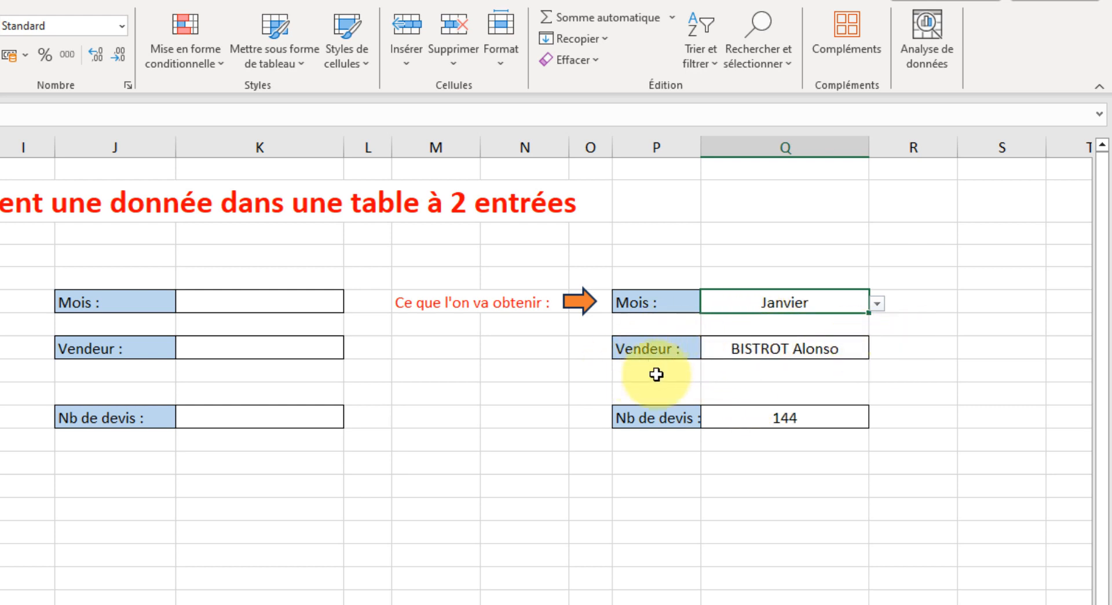
Step: Browse the Vendeur drop-down list in the example result block and choose the second salesperson
click(852, 348)
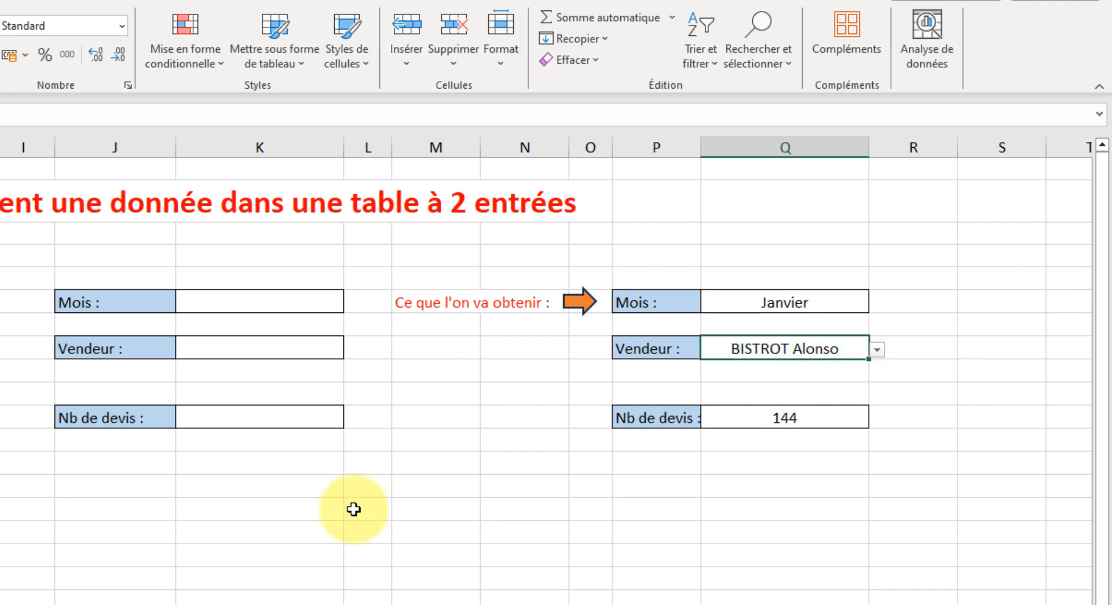
click(878, 354)
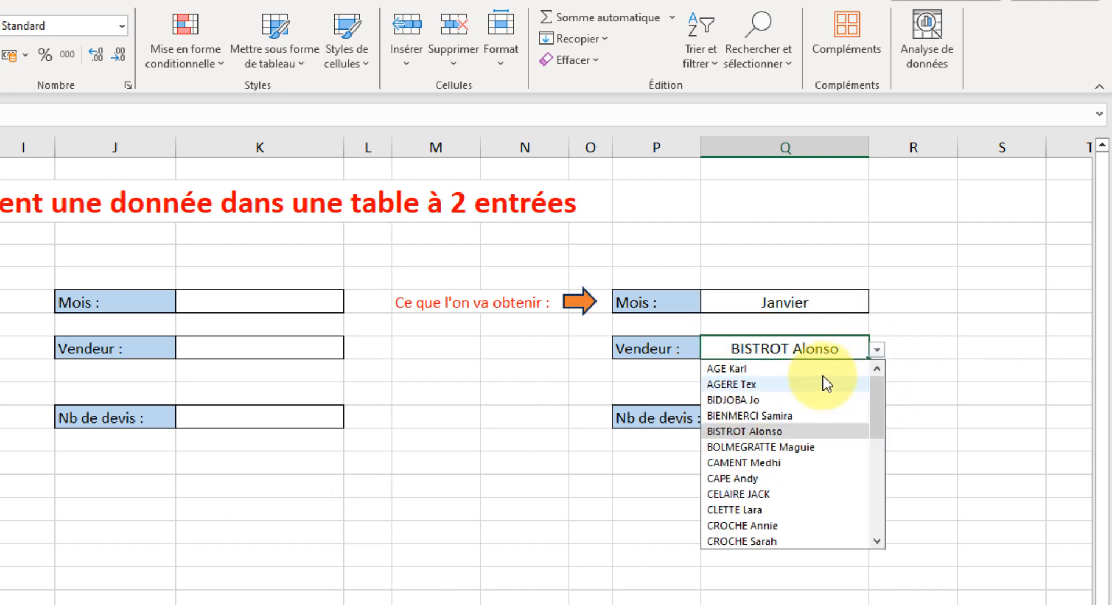
scroll(818, 397, down, 3)
scroll(817, 398, up, 3)
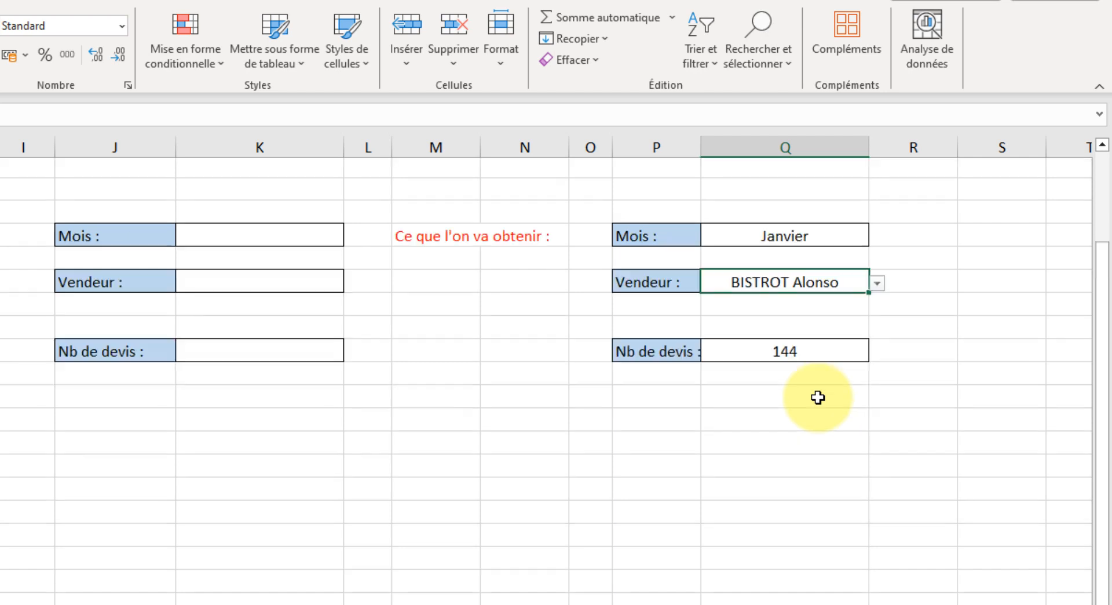
click(877, 350)
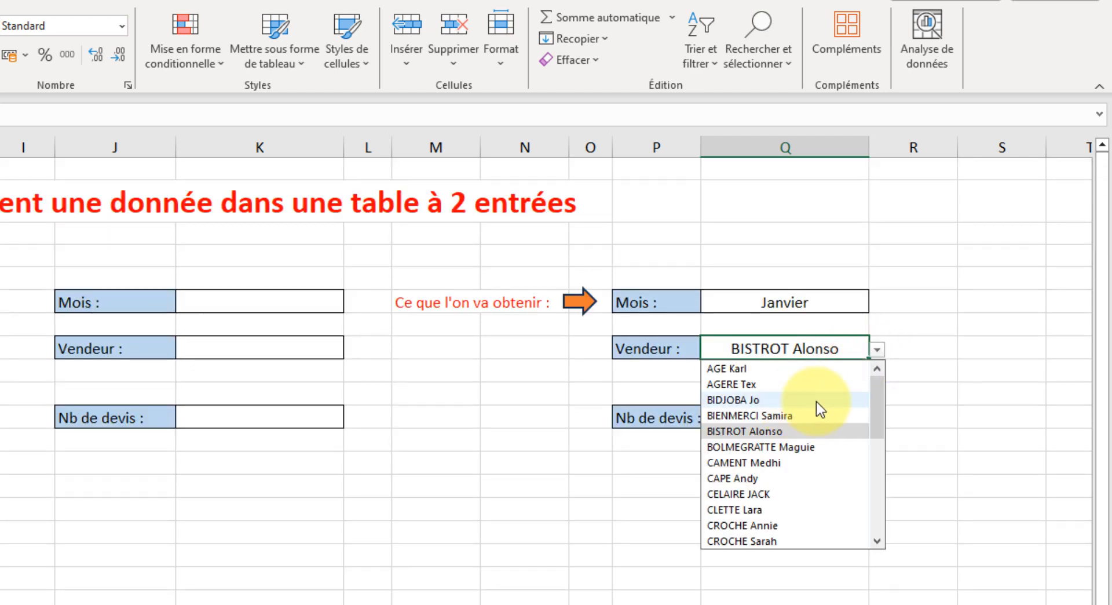
drag(875, 397, 874, 352)
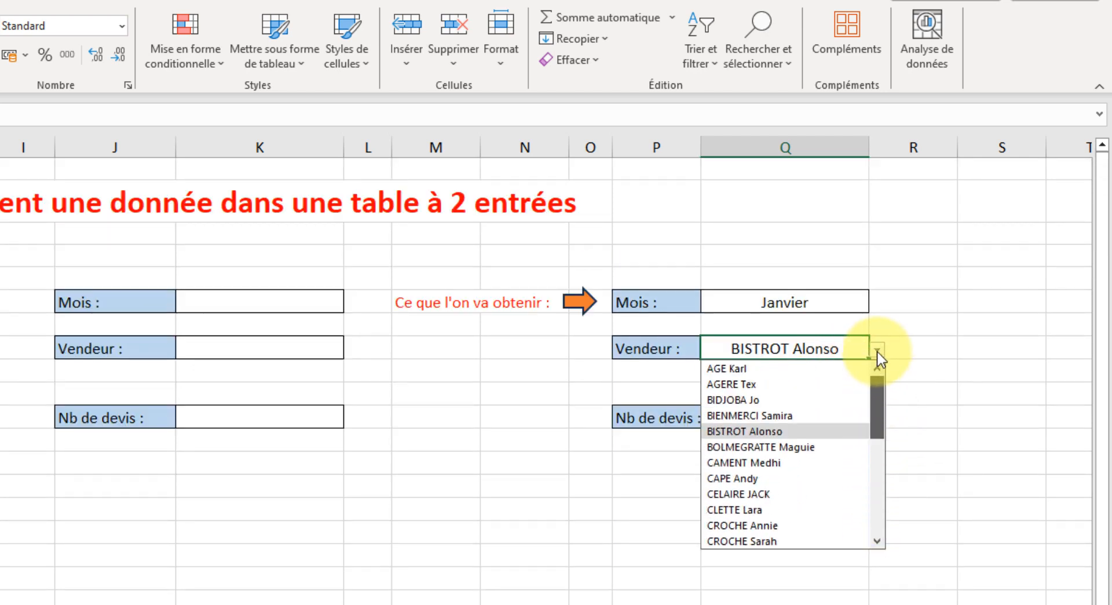
click(755, 383)
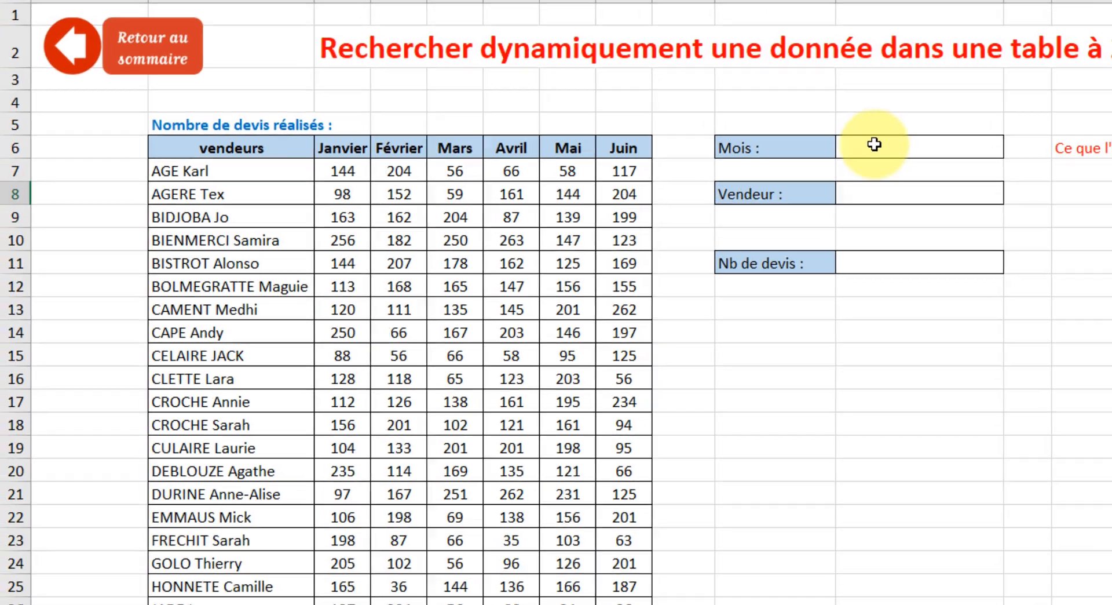
Step: Set the data validation of the empty Mois input cell K6 to allow a Liste
click(873, 144)
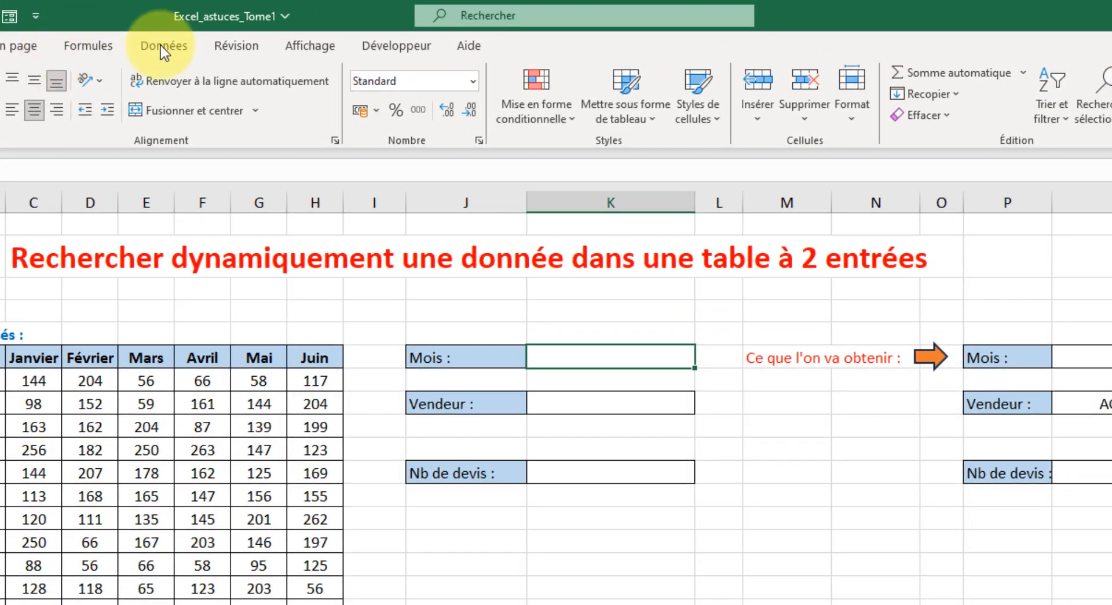
click(163, 46)
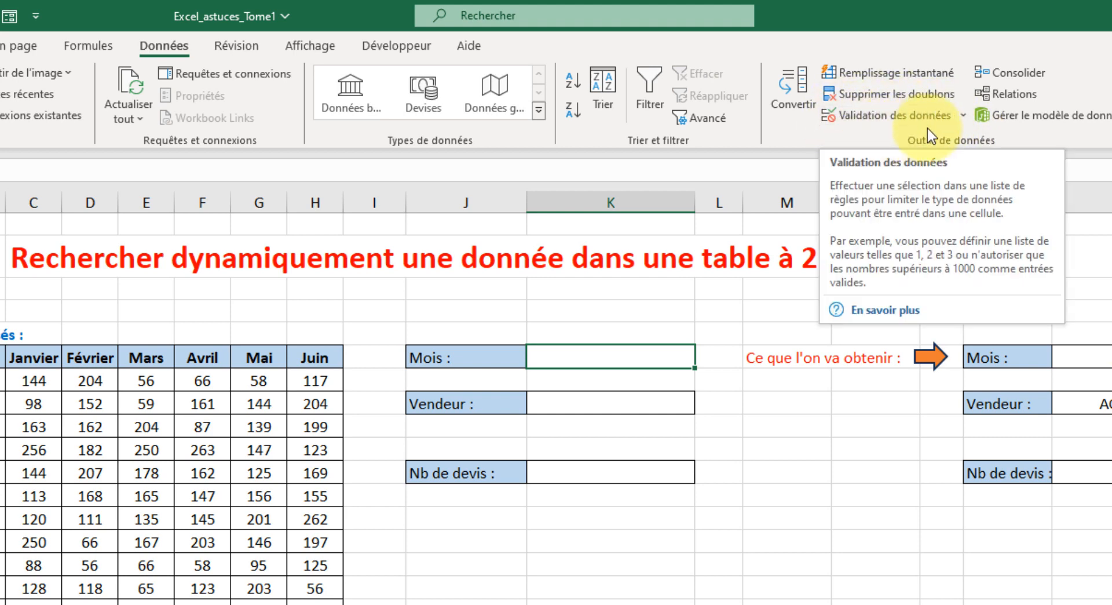
click(964, 119)
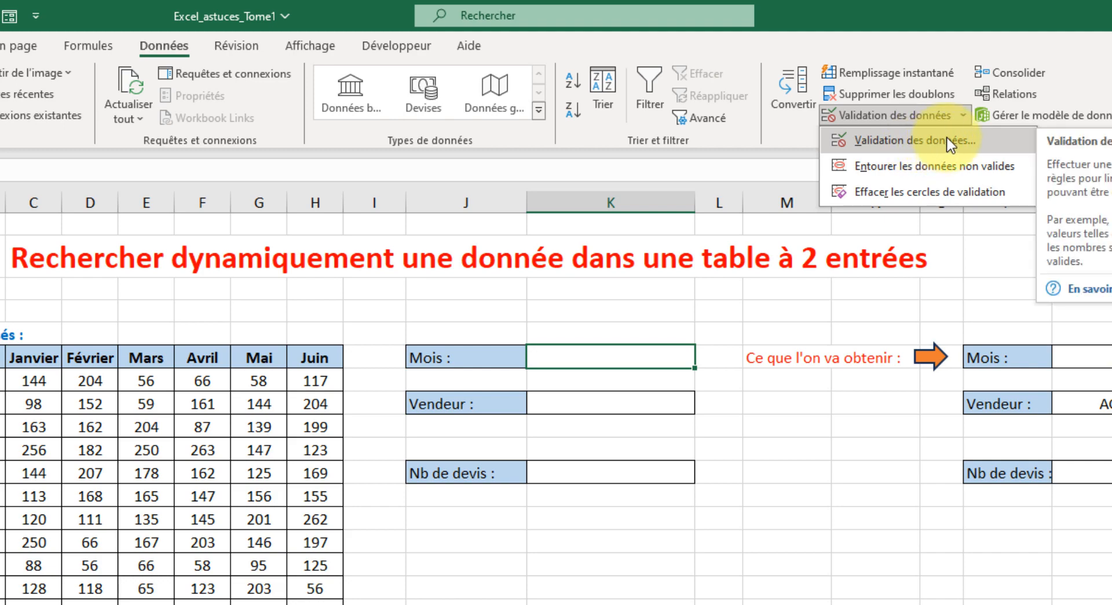
click(950, 142)
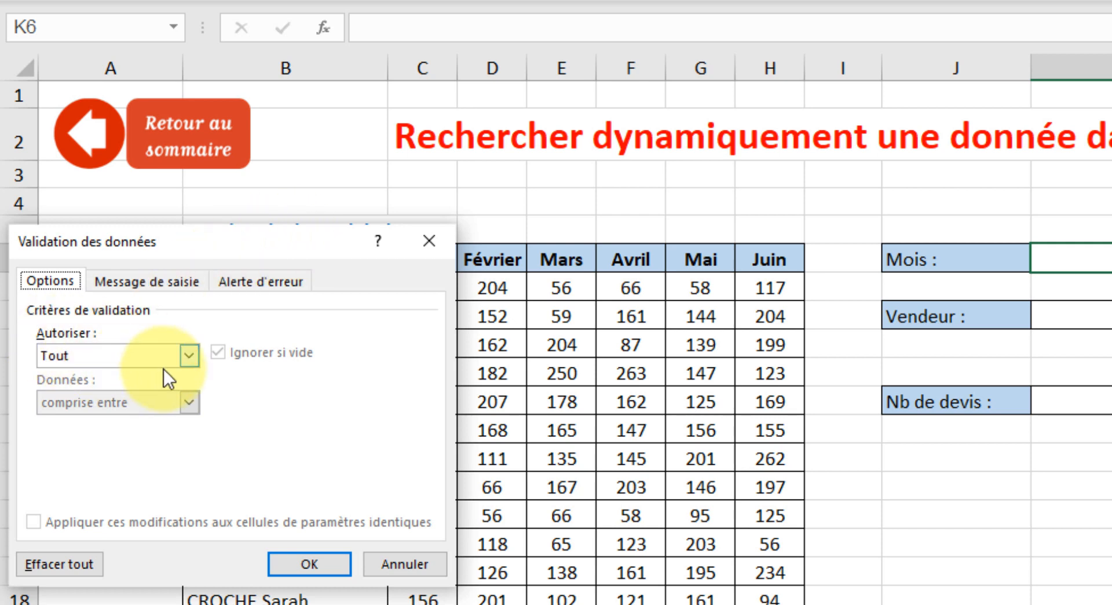
click(188, 355)
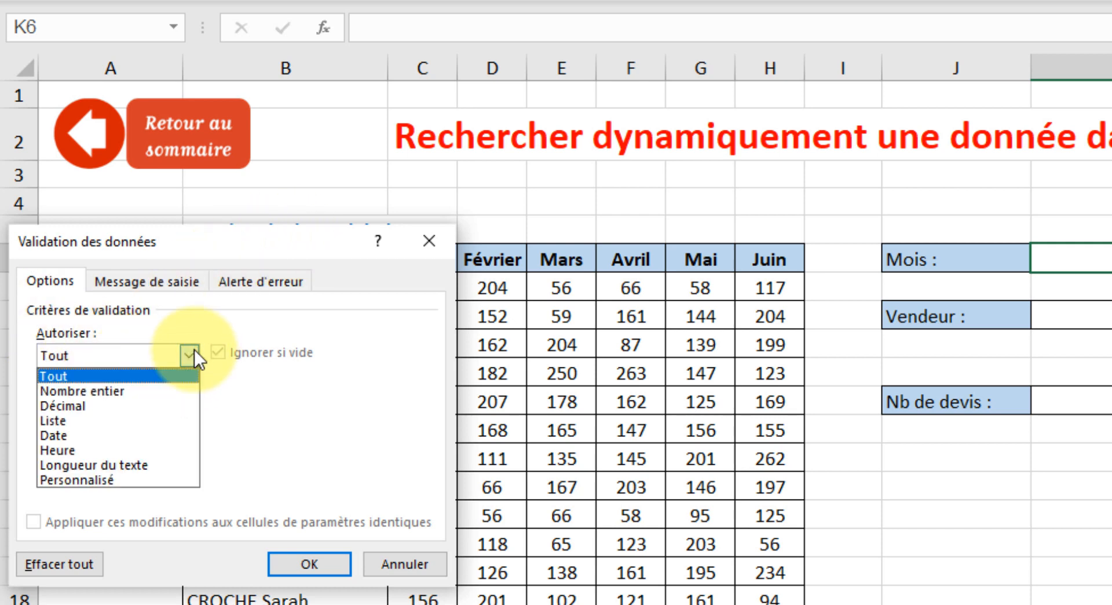
click(128, 421)
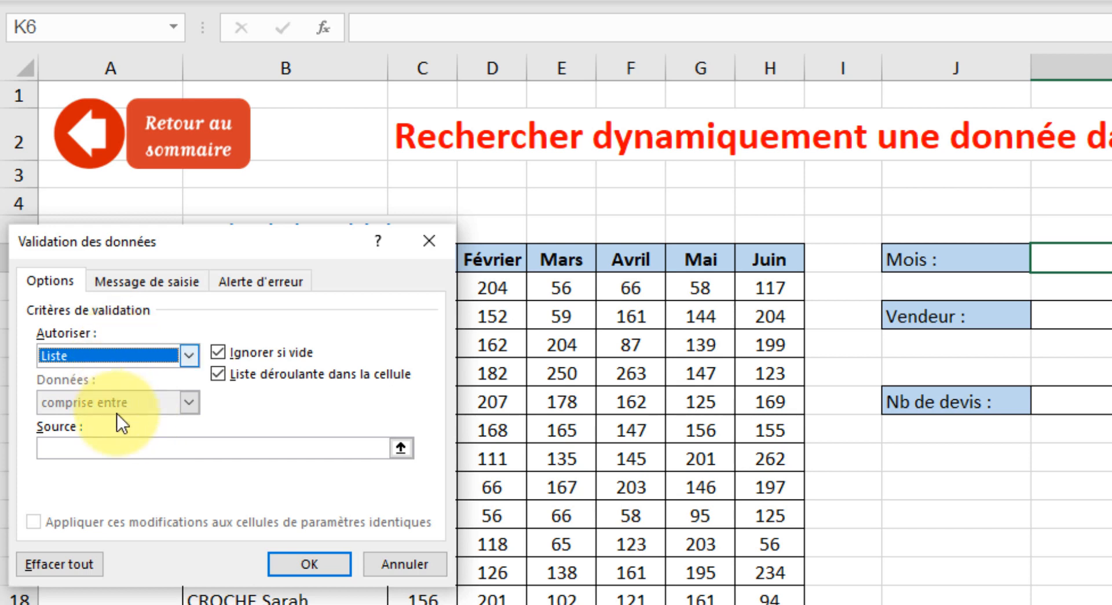
Step: Use the month headers =$C$6:$H$6 as the list source, apply the validation and check the Mois drop-down
click(58, 447)
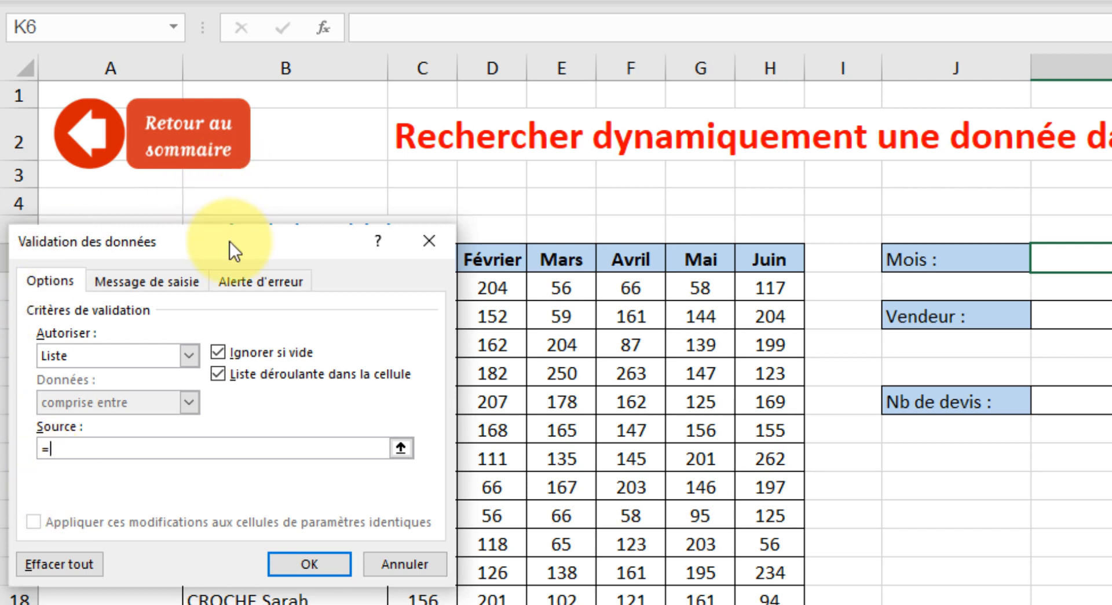
drag(230, 241, 576, 344)
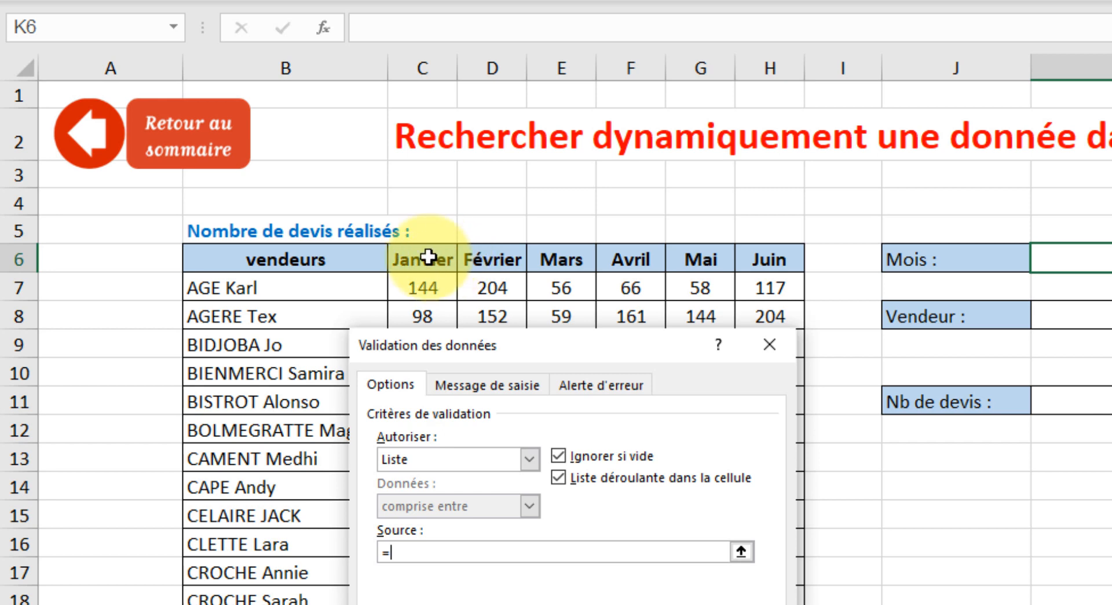
drag(428, 256, 776, 249)
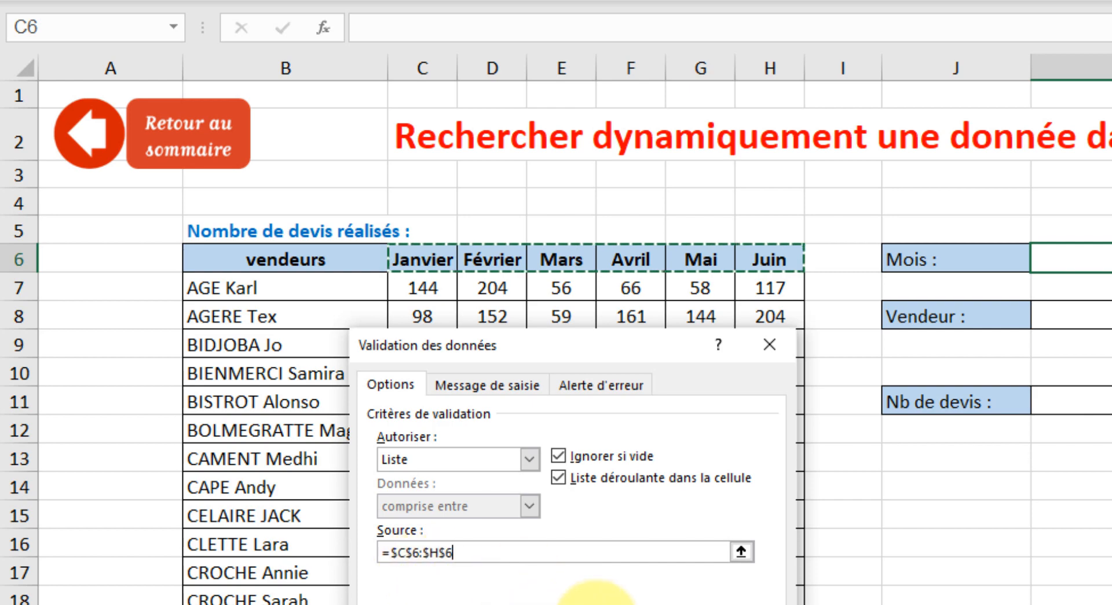
key(Return)
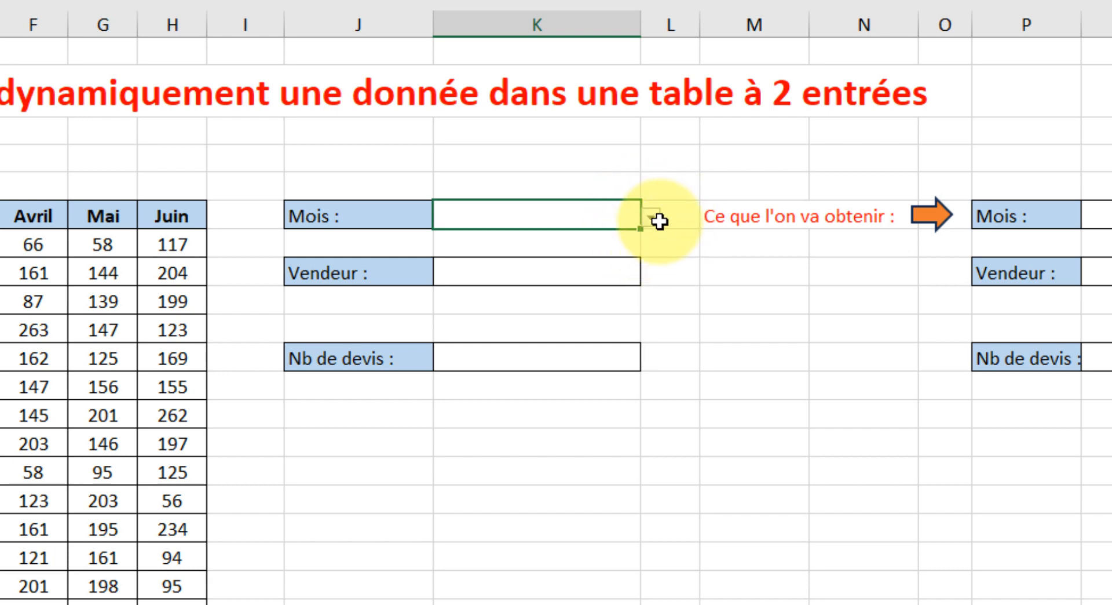
click(652, 218)
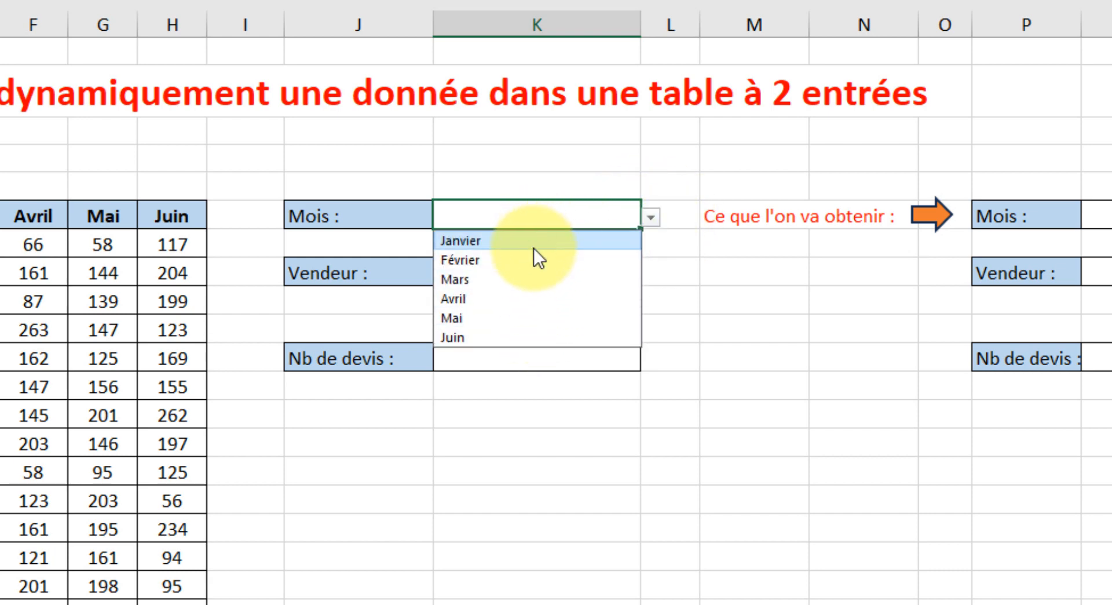
click(674, 262)
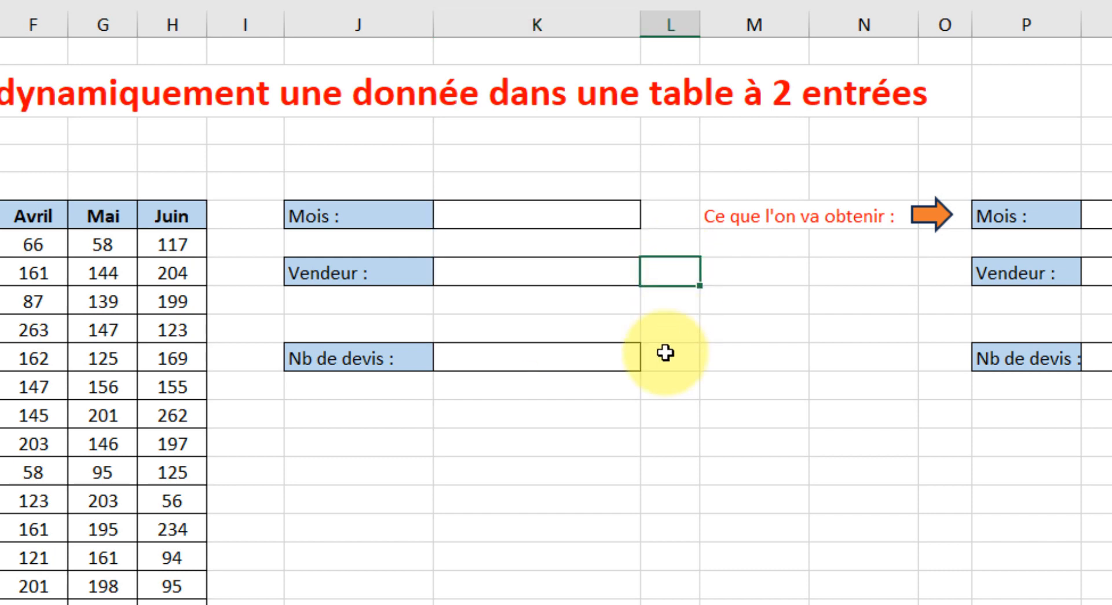
Step: Set the data validation of the empty Vendeur input cell K8 to allow a Liste
click(560, 267)
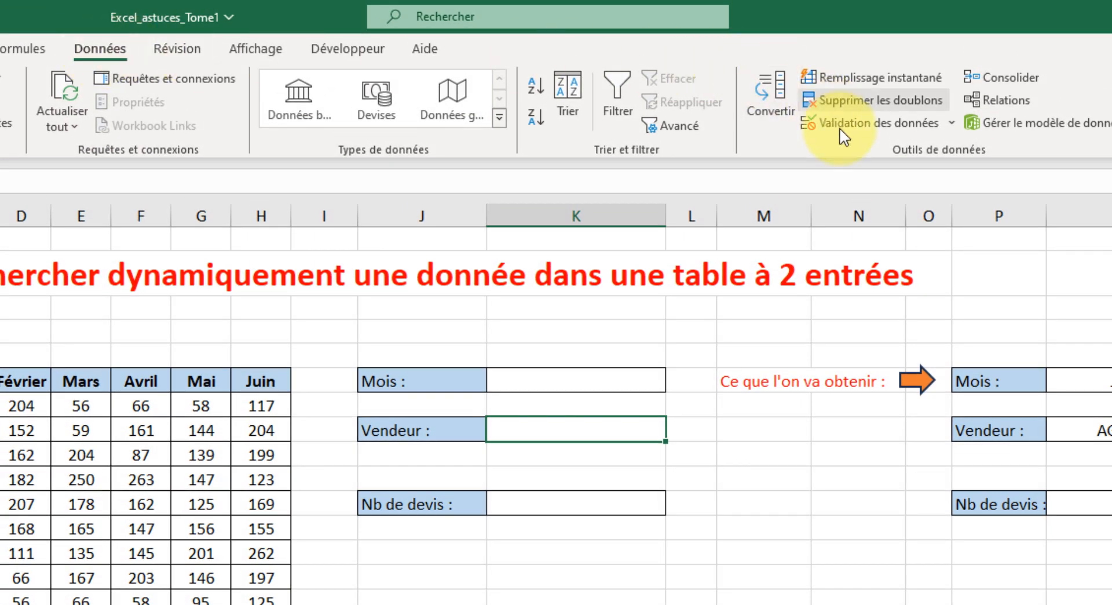
click(952, 124)
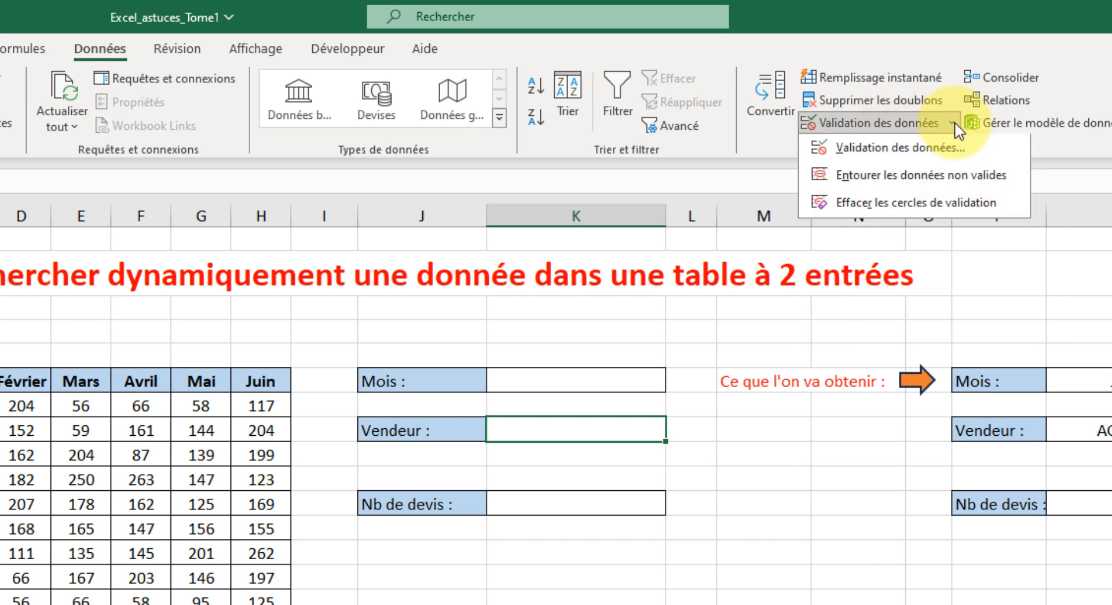
click(912, 149)
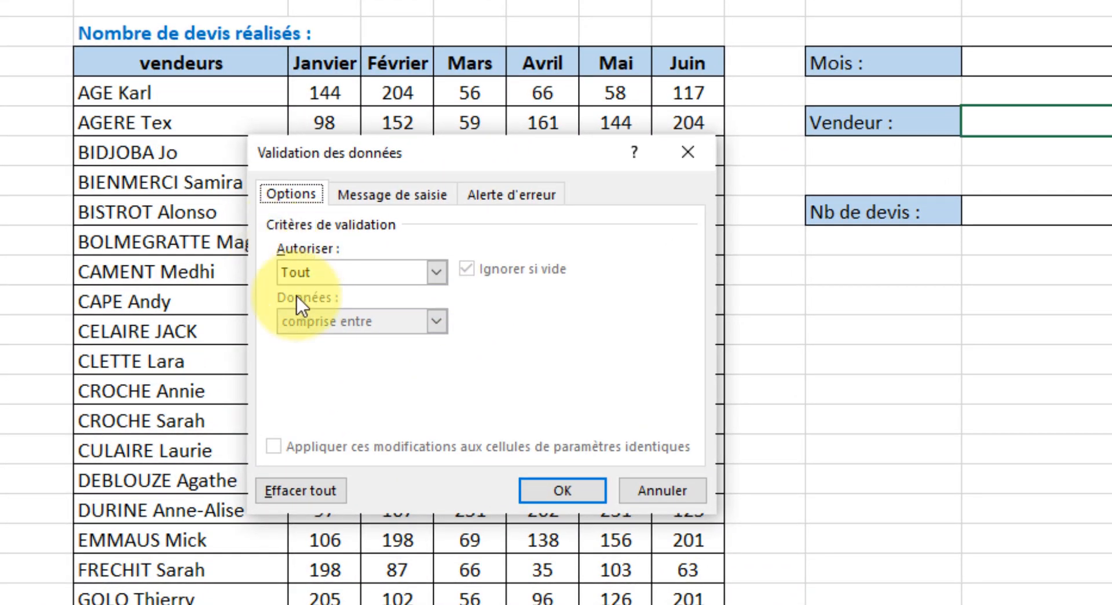
click(439, 274)
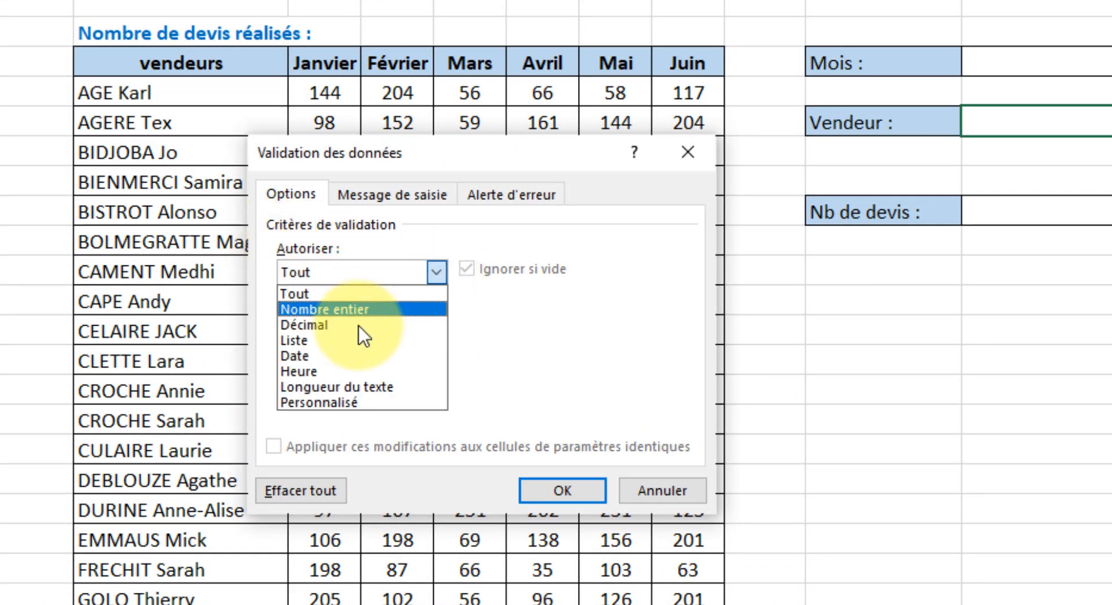
click(351, 339)
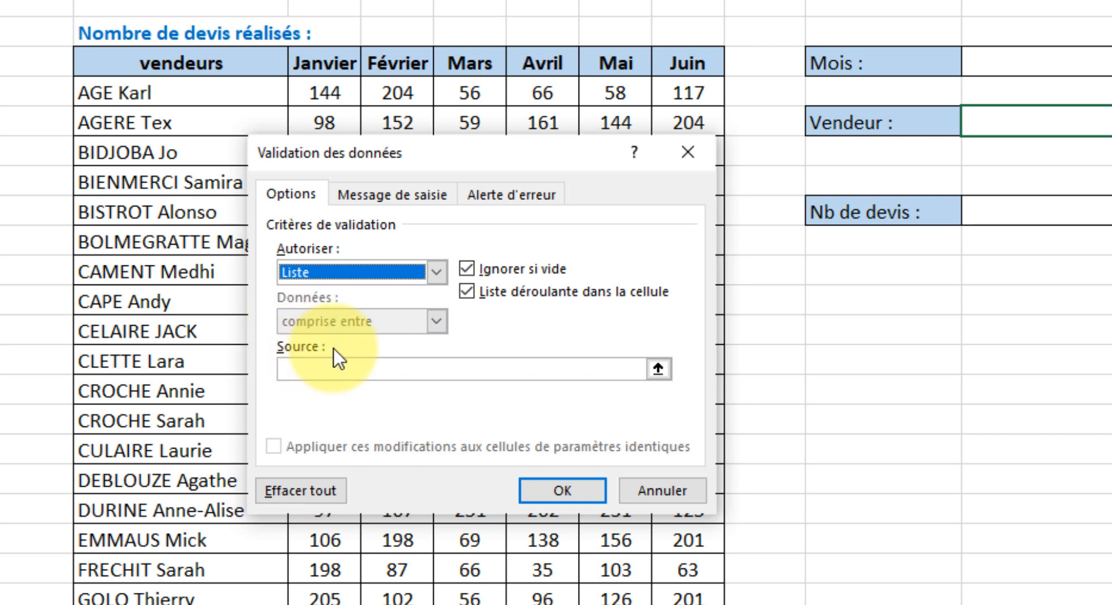
Step: Use the salesperson names =$B$7:$B$36 as the list source, apply the validation and check the Vendeur drop-down
click(338, 372)
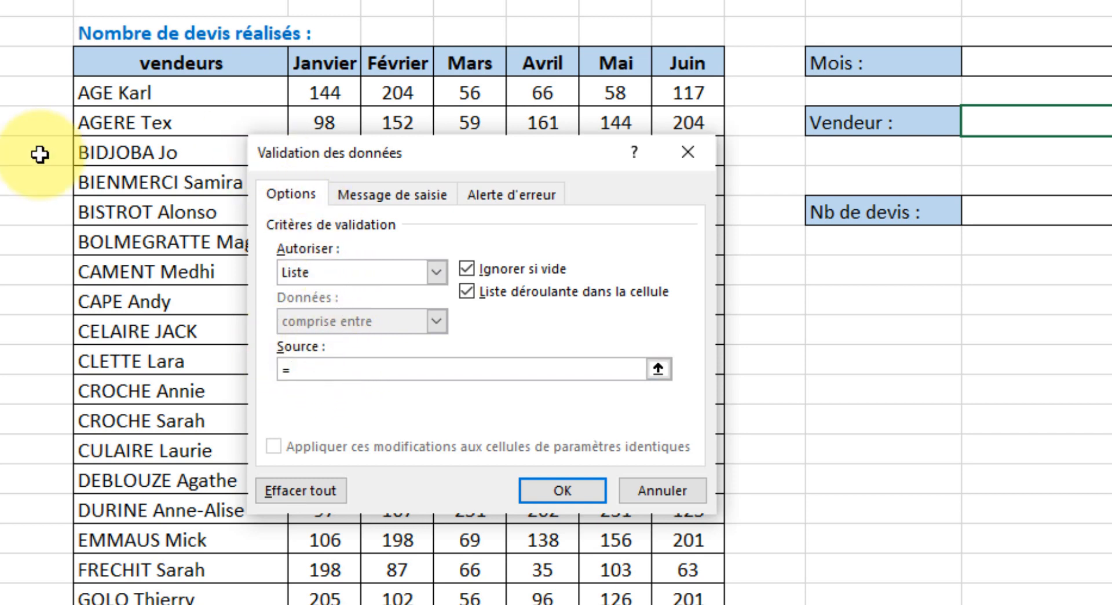
click(157, 98)
drag(168, 601, 168, 604)
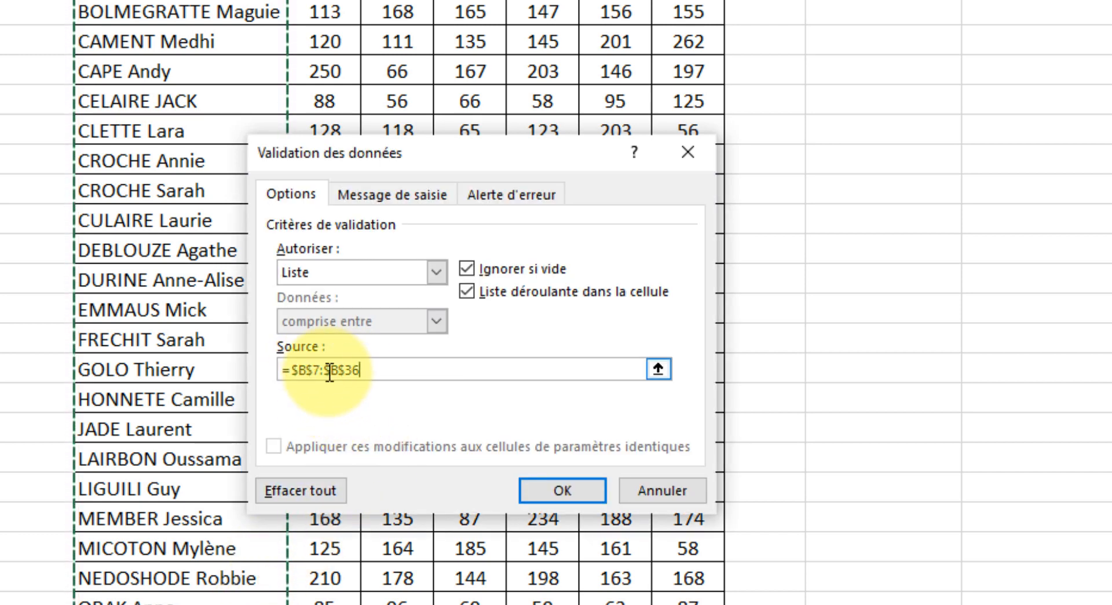
click(579, 491)
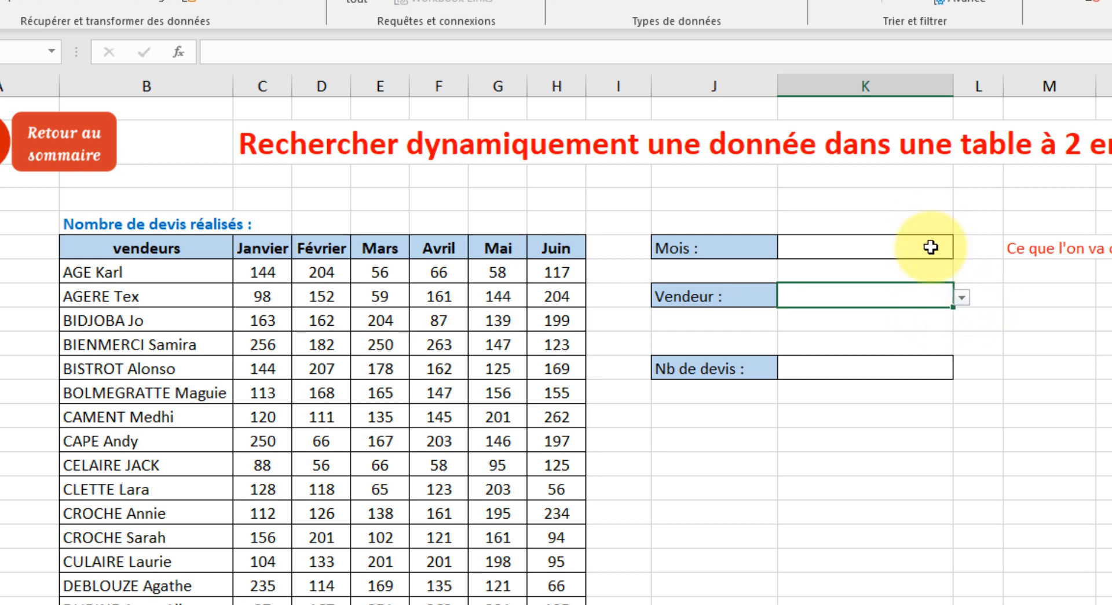
click(961, 299)
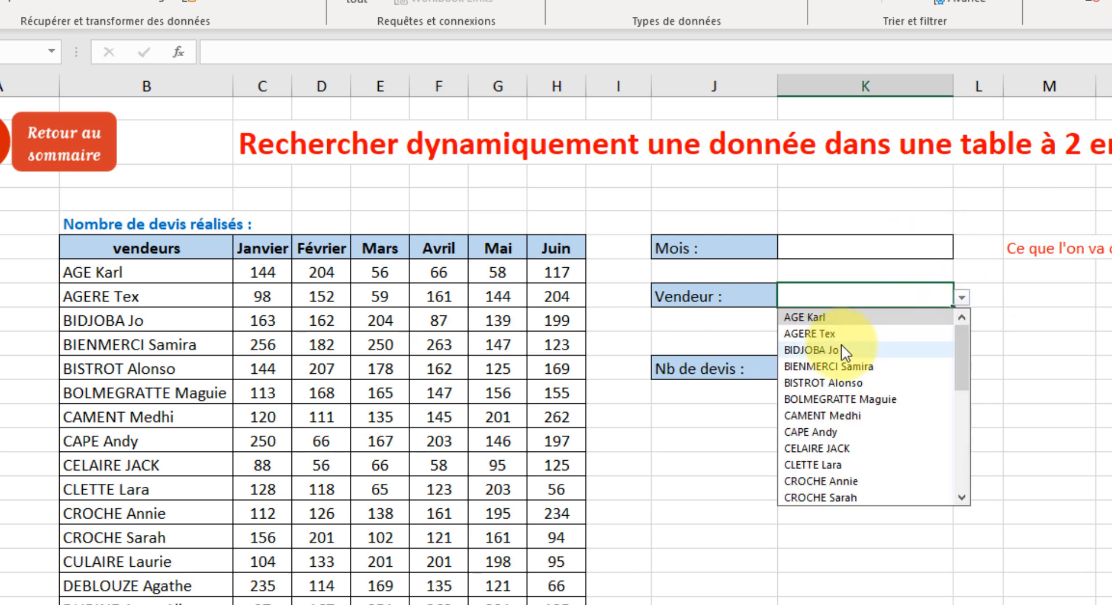
drag(964, 355, 887, 300)
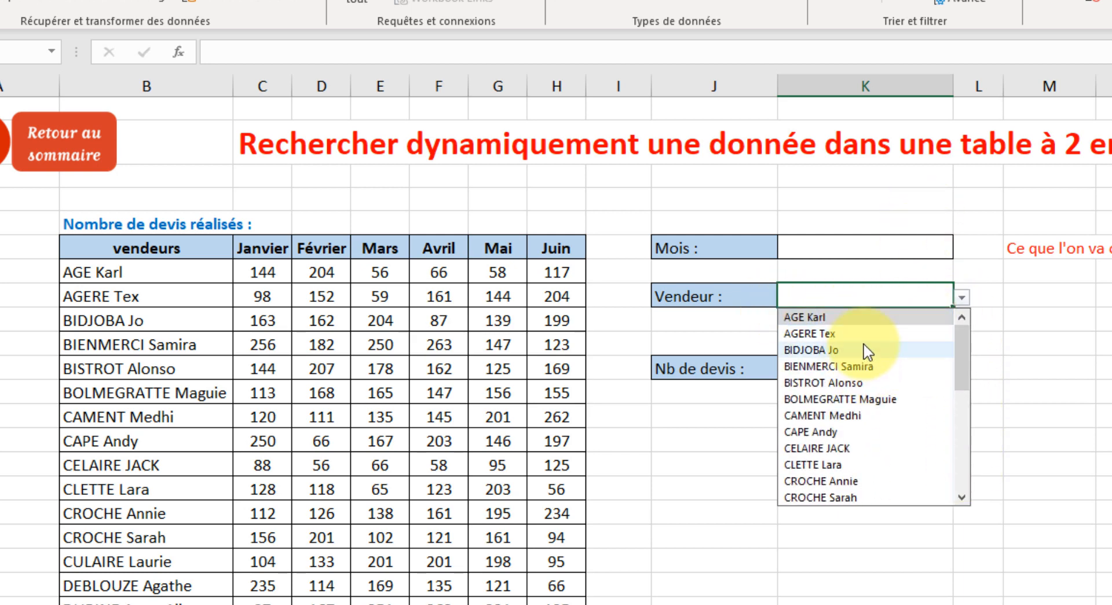
click(743, 332)
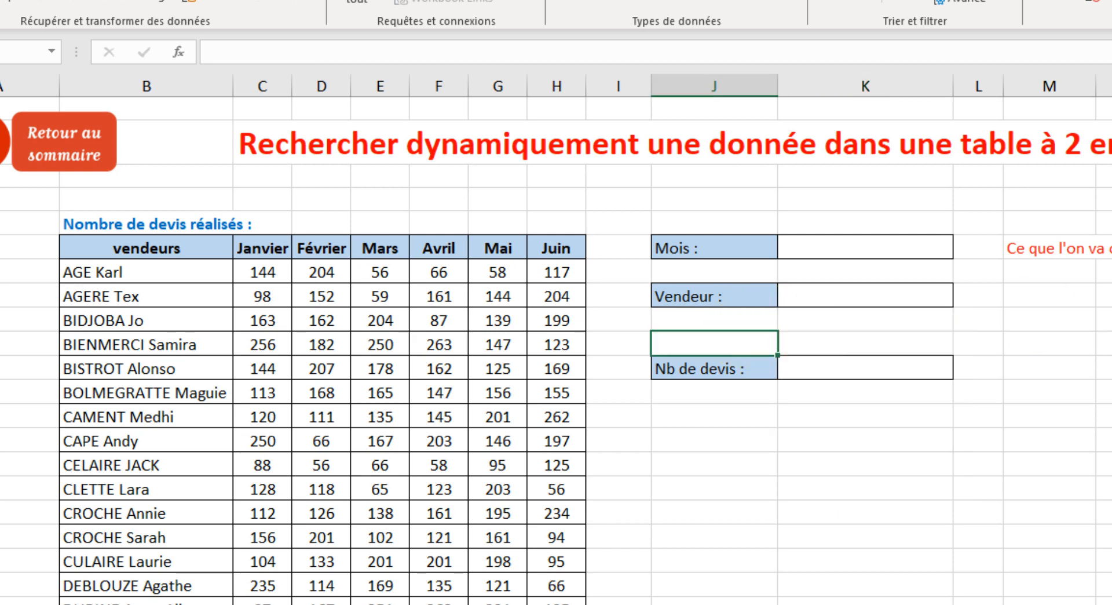
Step: Enter the formula =INDEX($B$6:$H$36;EQUIV(K8;$B$6:$B$36;0);EQUIV(K6;$B$6:$H$6;0)) in the Nb de devis result cell K11
click(846, 364)
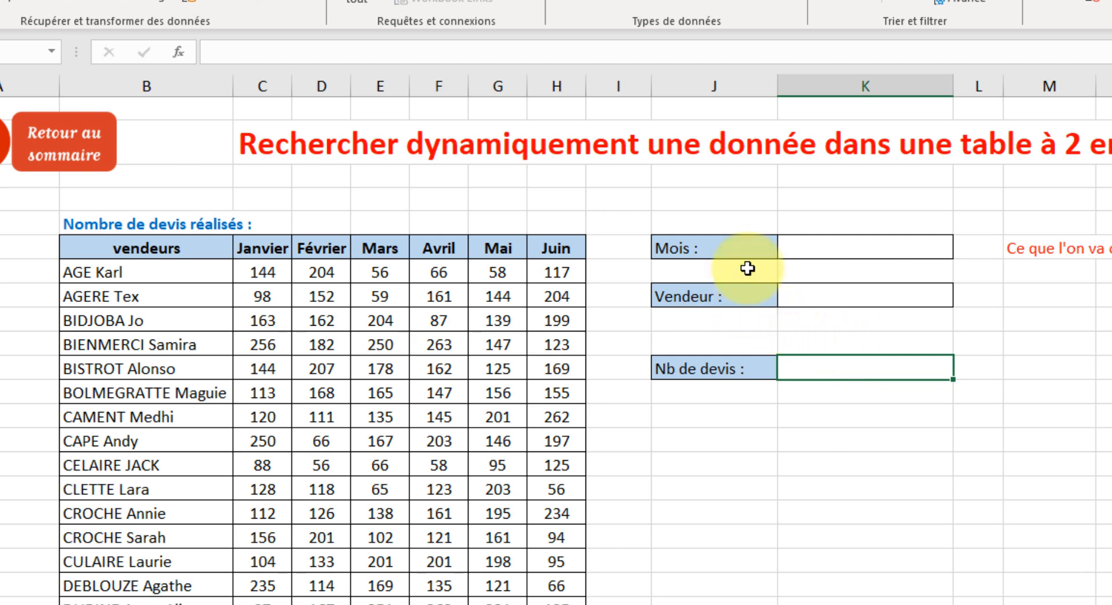
right_click(571, 50)
click(619, 152)
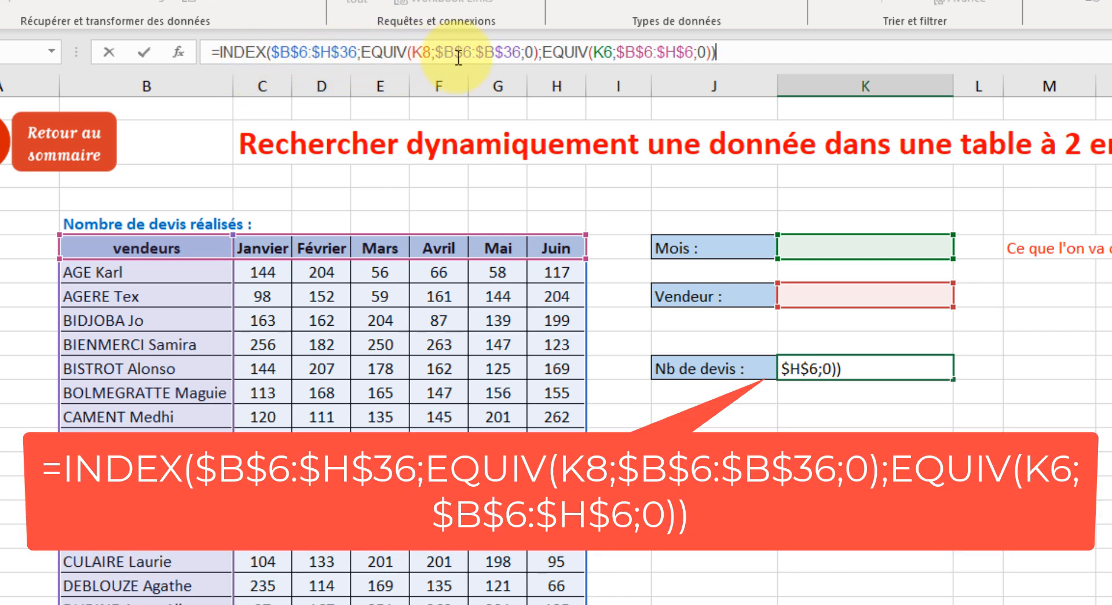
click(146, 54)
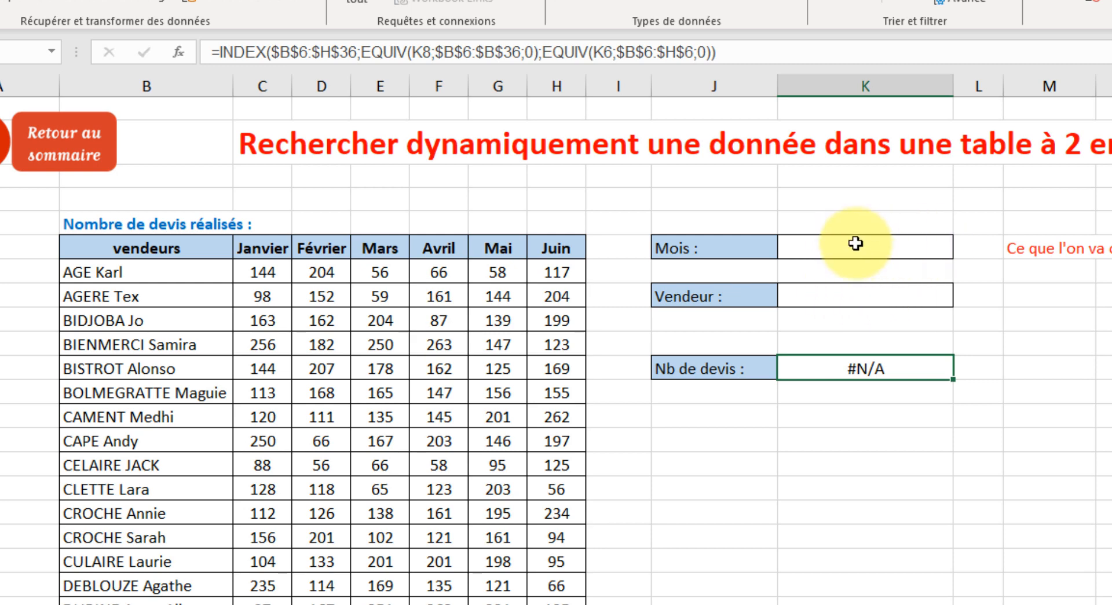
Step: Test the lookup by choosing Février as the Mois and the fifth listed salesperson as the Vendeur
click(895, 245)
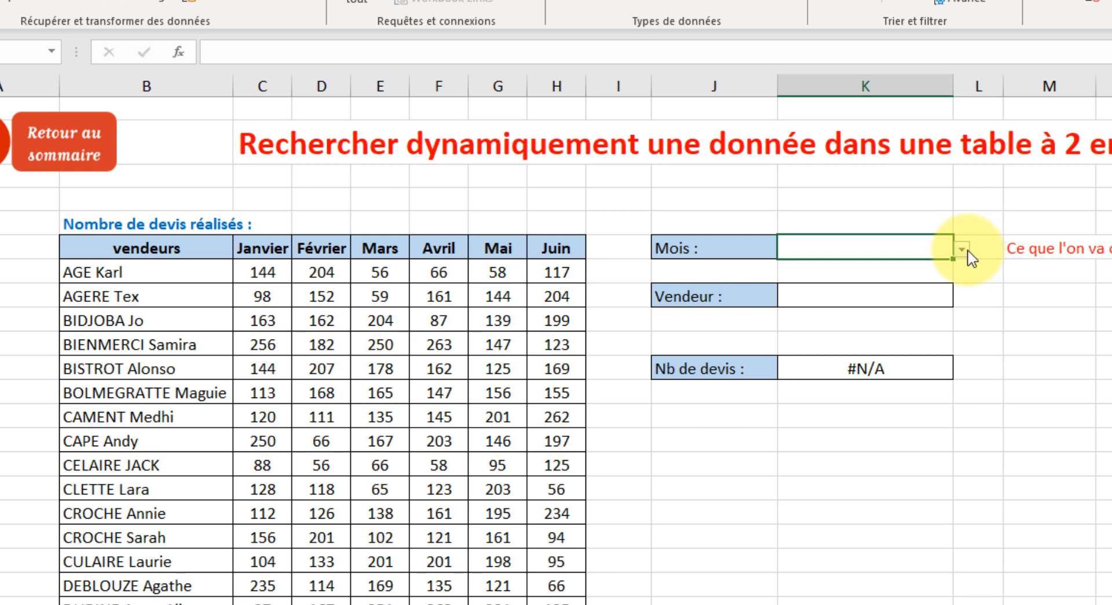
click(962, 249)
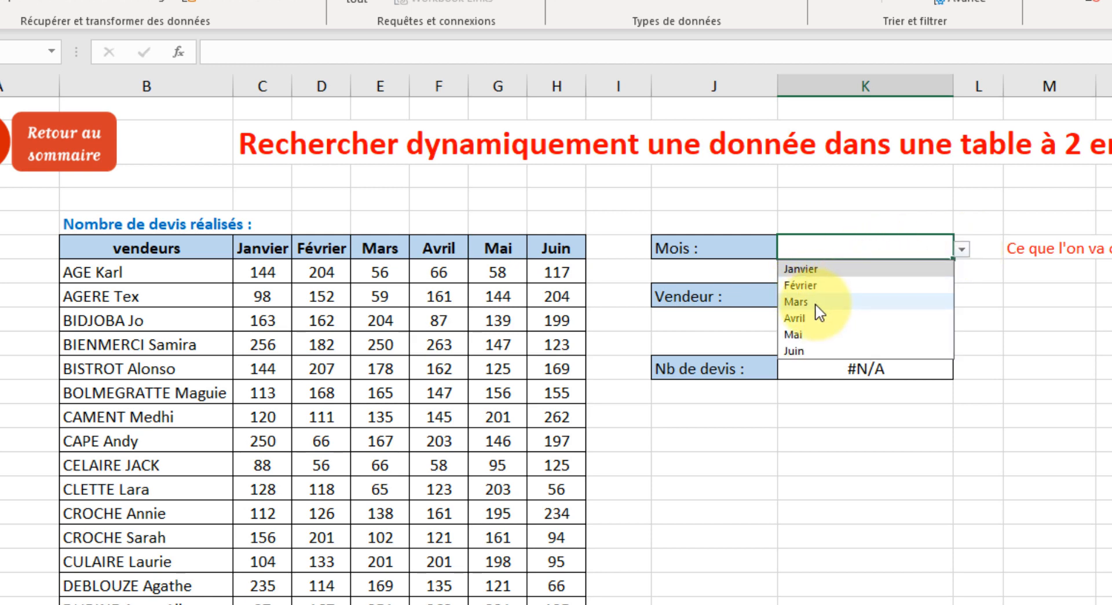
click(839, 286)
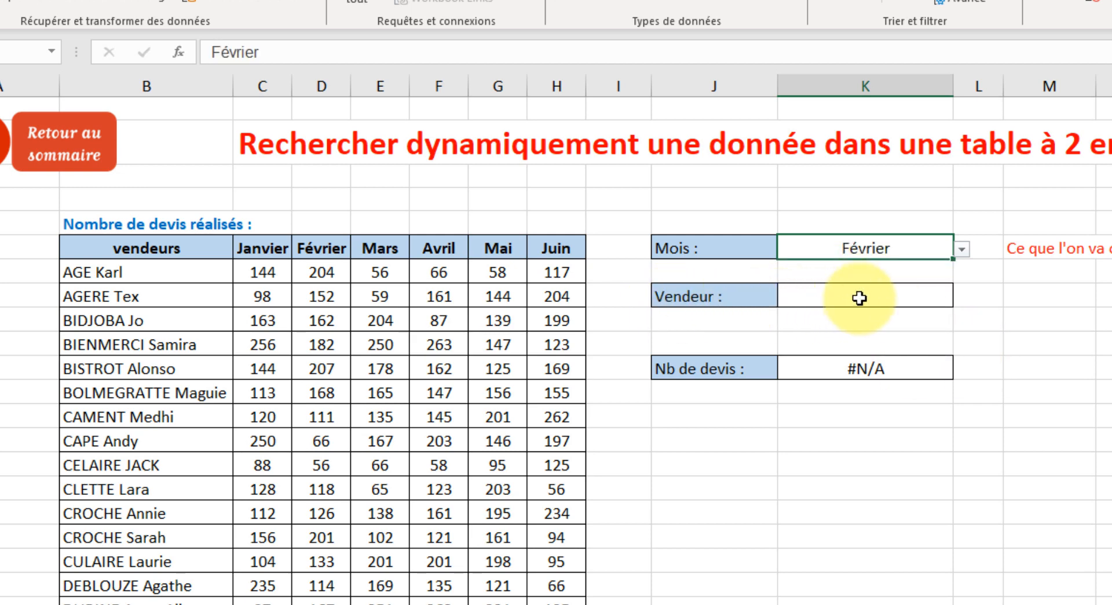
click(840, 300)
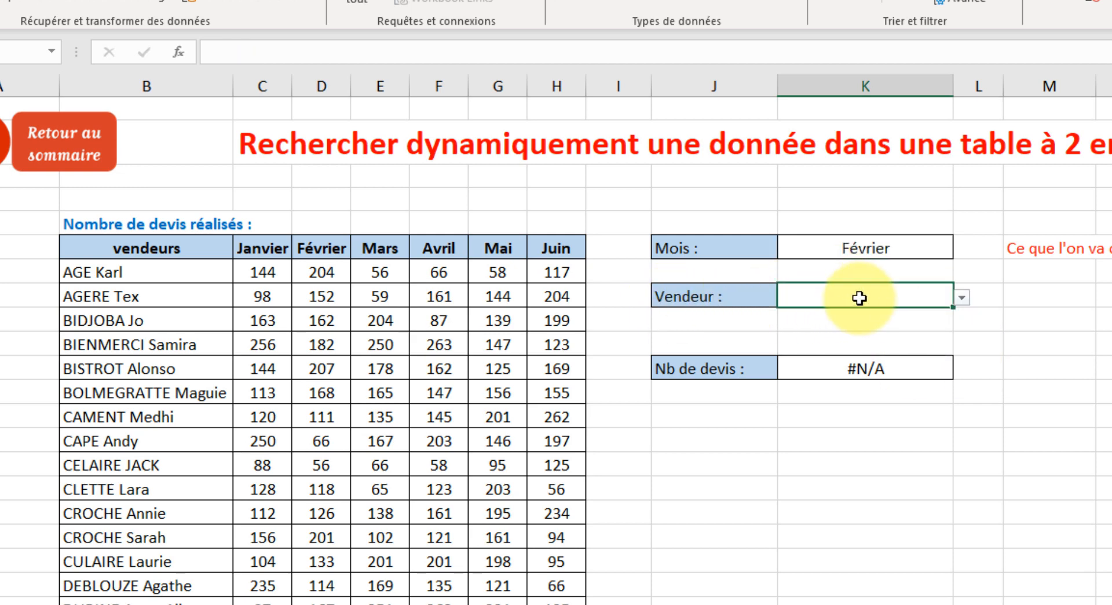
click(961, 299)
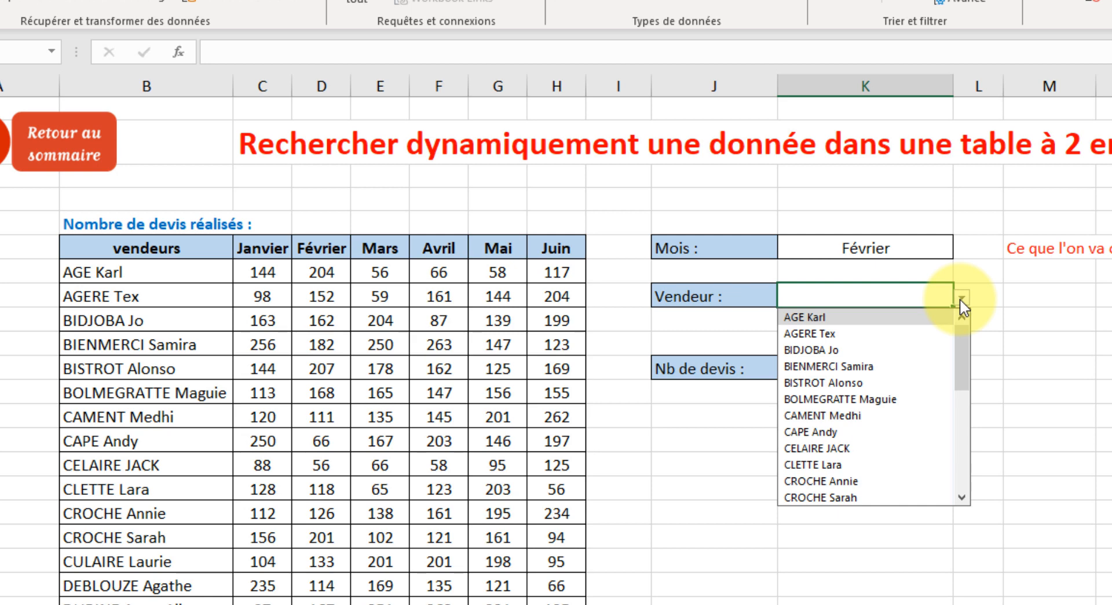
click(832, 383)
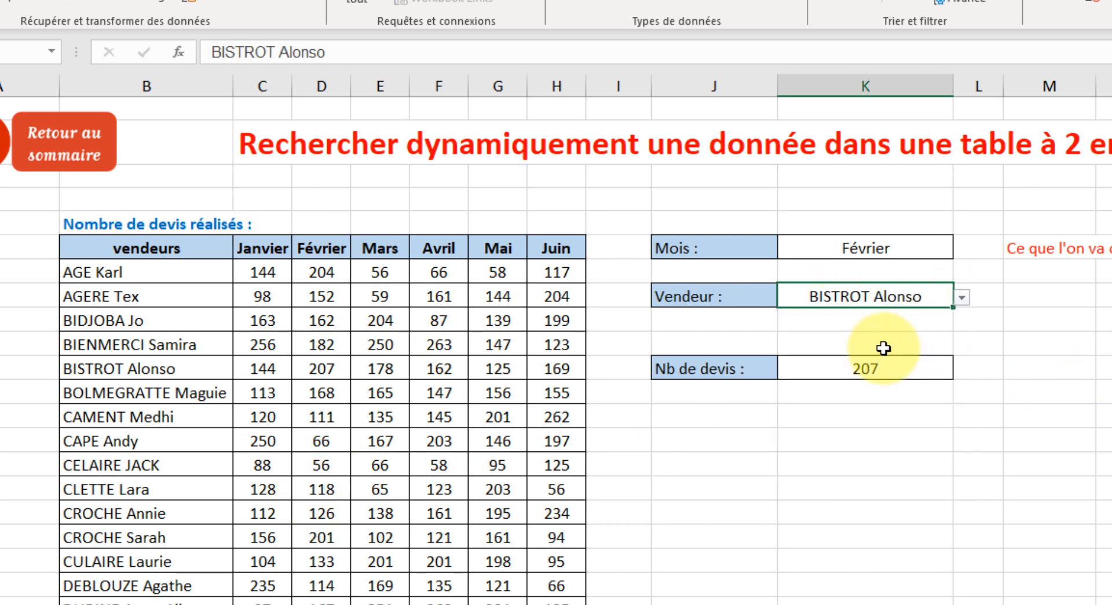